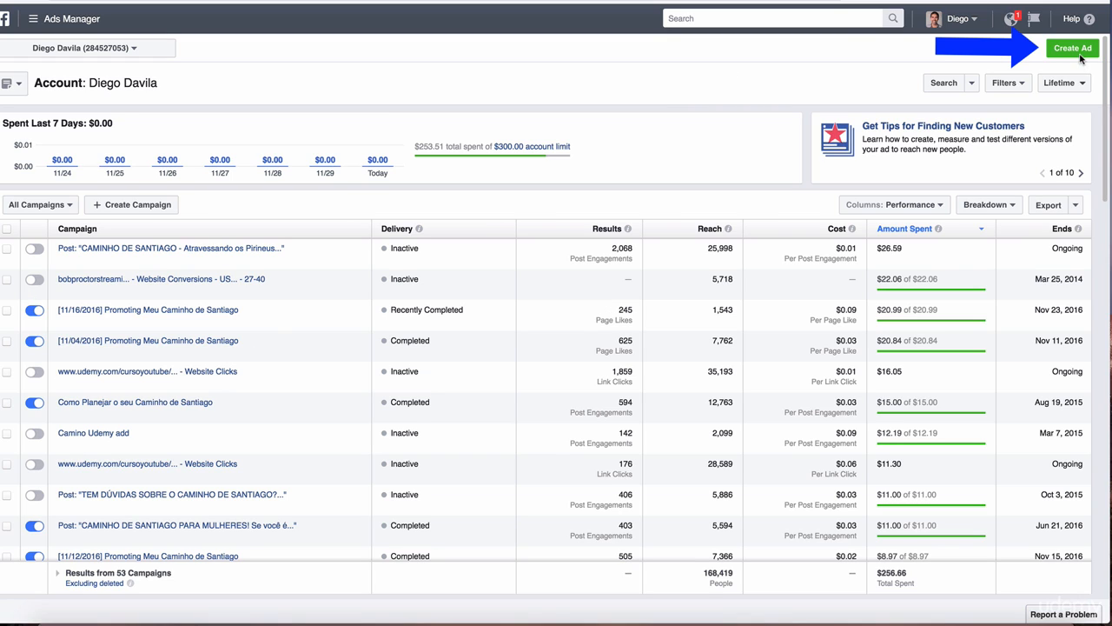
# Start a new ad with the Boost your posts objective and the campaign name Post engagement, and dismiss the Lookalike Audience offer
pyautogui.click(1070, 52)
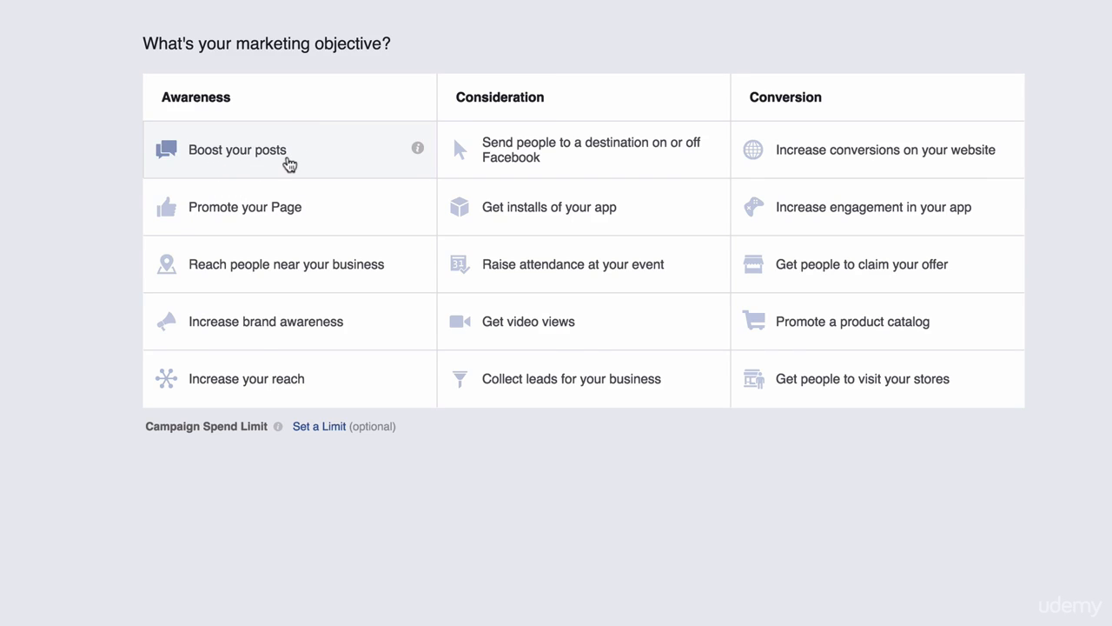
pyautogui.click(287, 164)
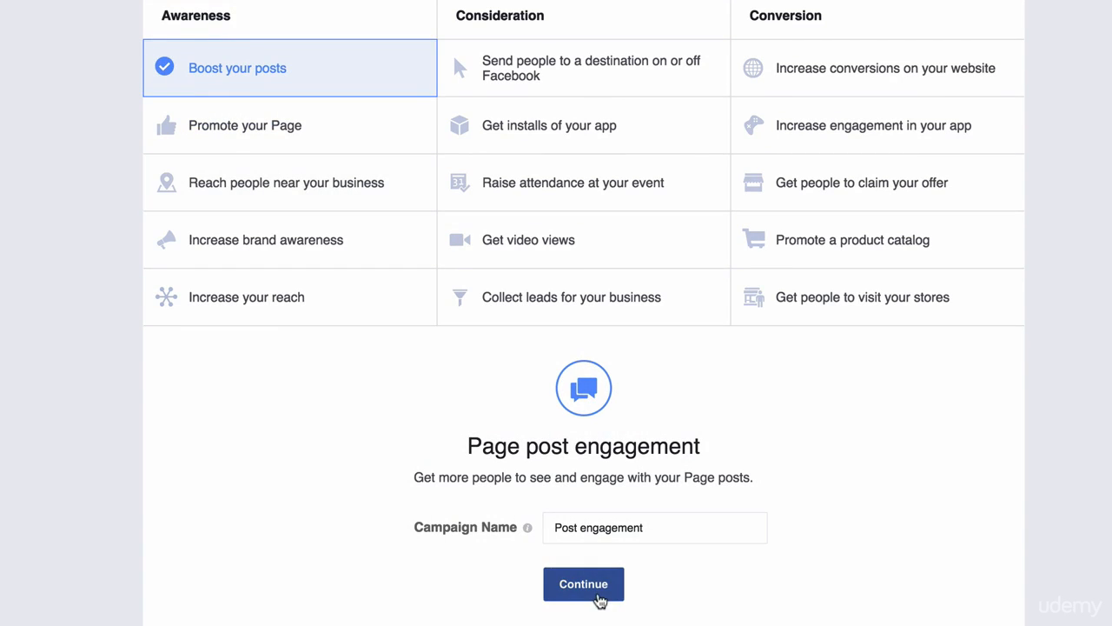
pyautogui.click(594, 591)
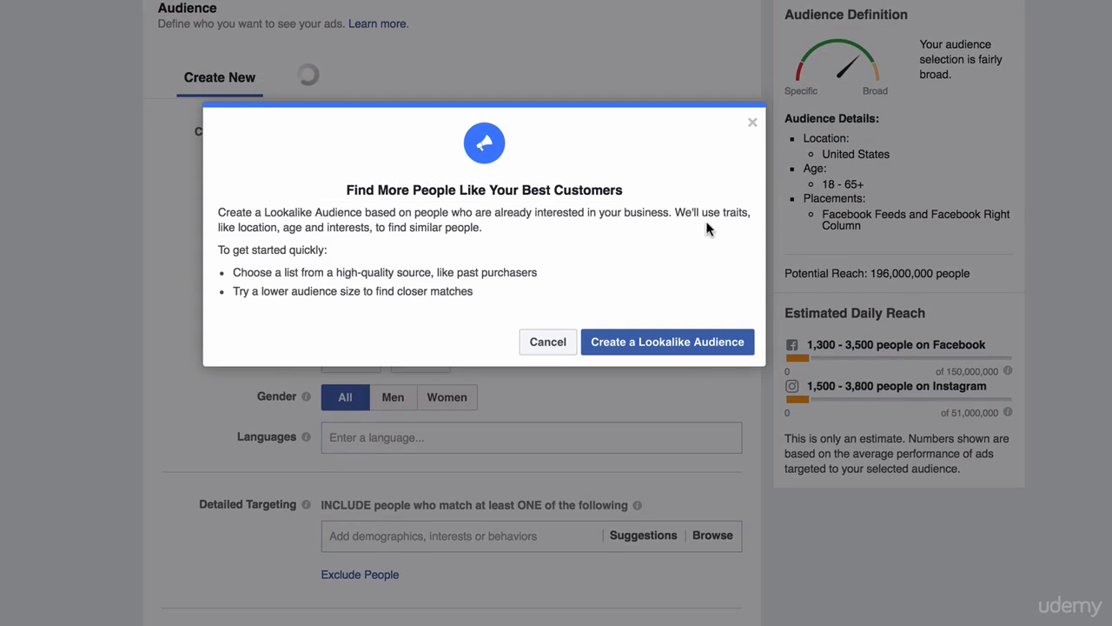
pyautogui.click(752, 123)
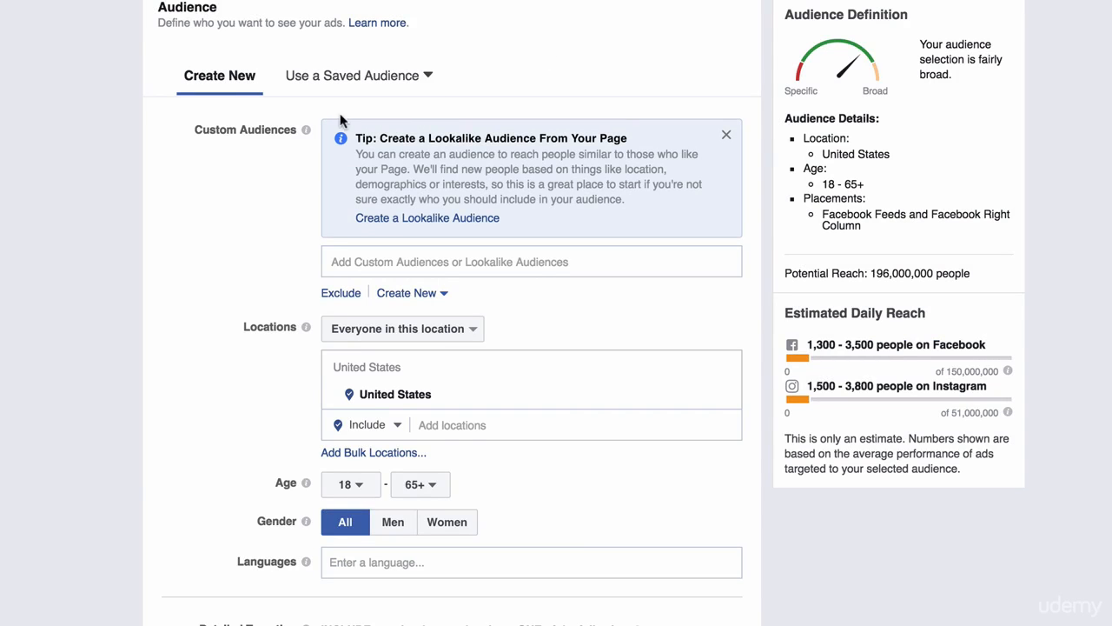
# Use the saved audience CAMINO ENG AUDIENCE for the ad set
pyautogui.scroll(-4, 514, 237)
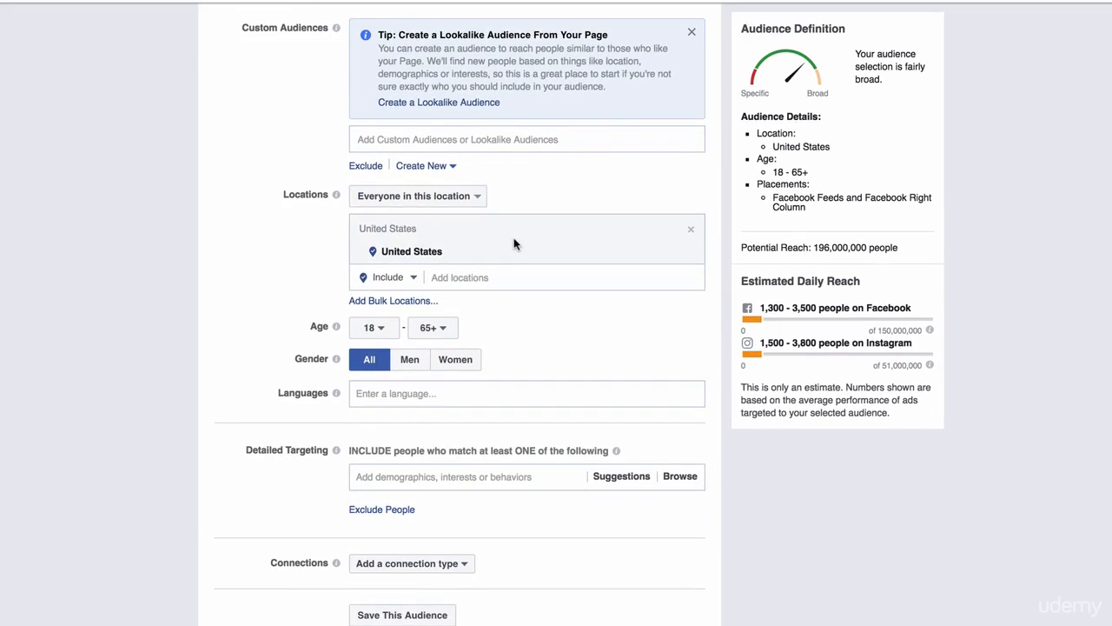
pyautogui.moveTo(303, 188)
pyautogui.scroll(-5, 422, 358)
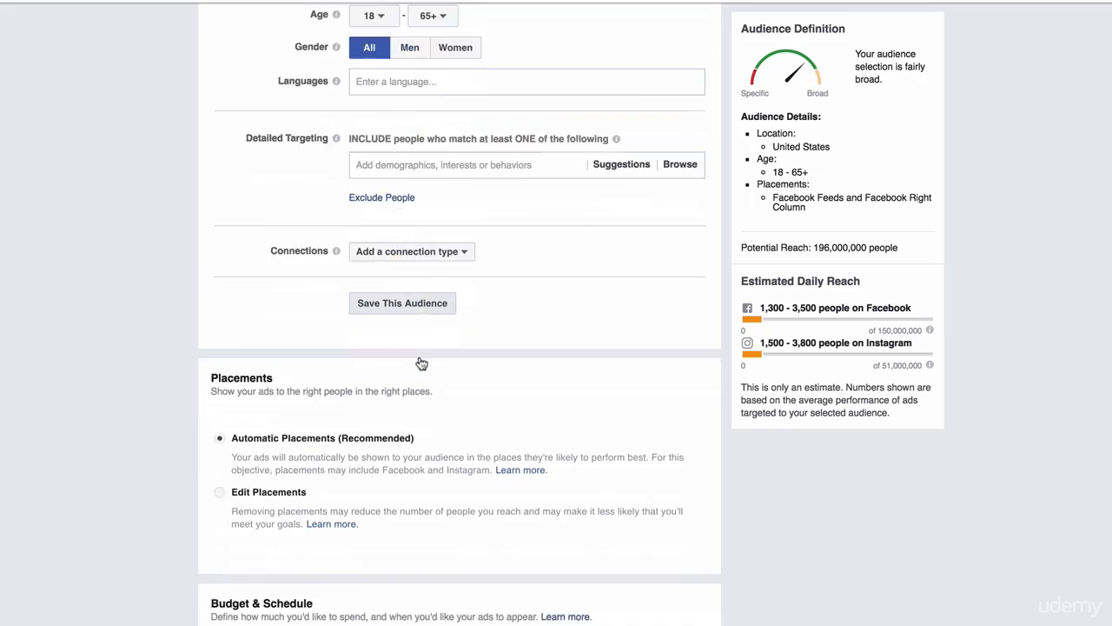
pyautogui.scroll(-4, 449, 385)
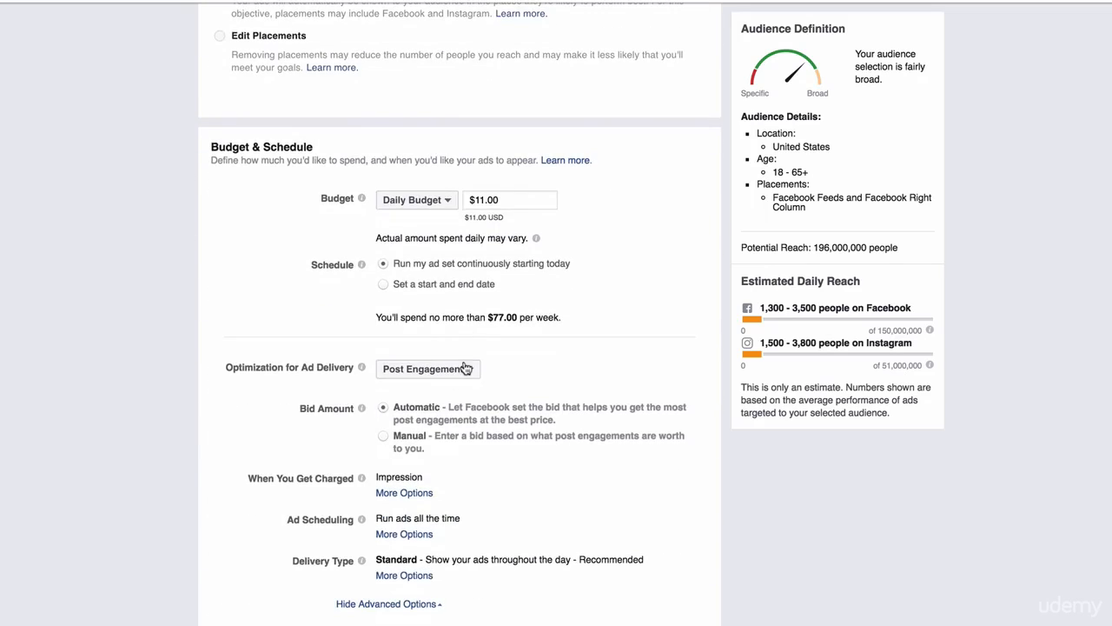
pyautogui.scroll(15, 439, 279)
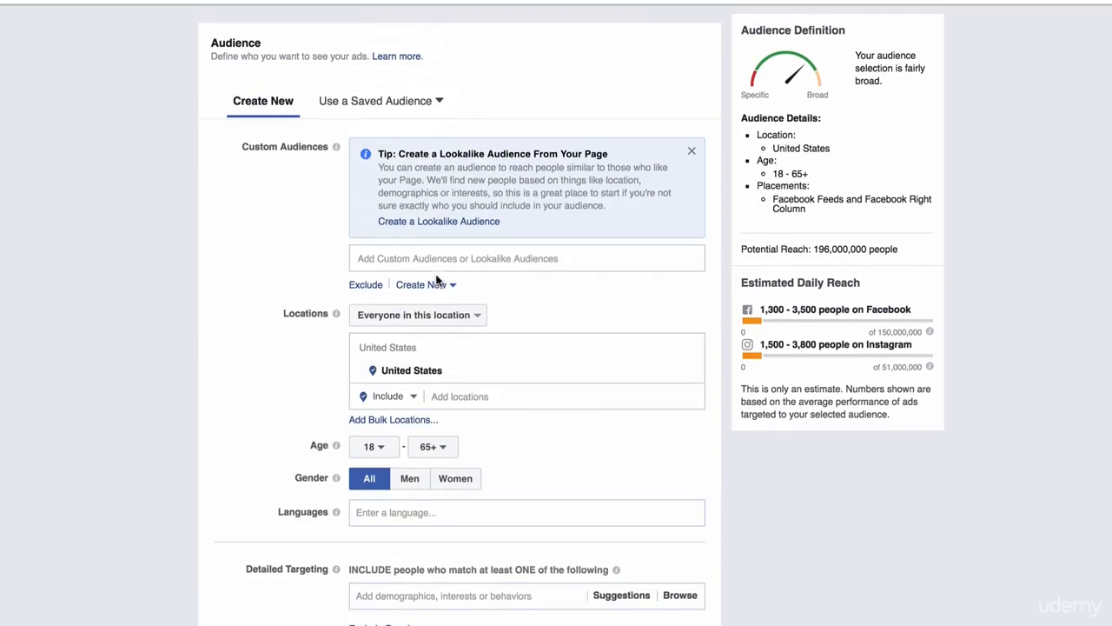
pyautogui.scroll(-2, 440, 283)
pyautogui.scroll(3, 460, 61)
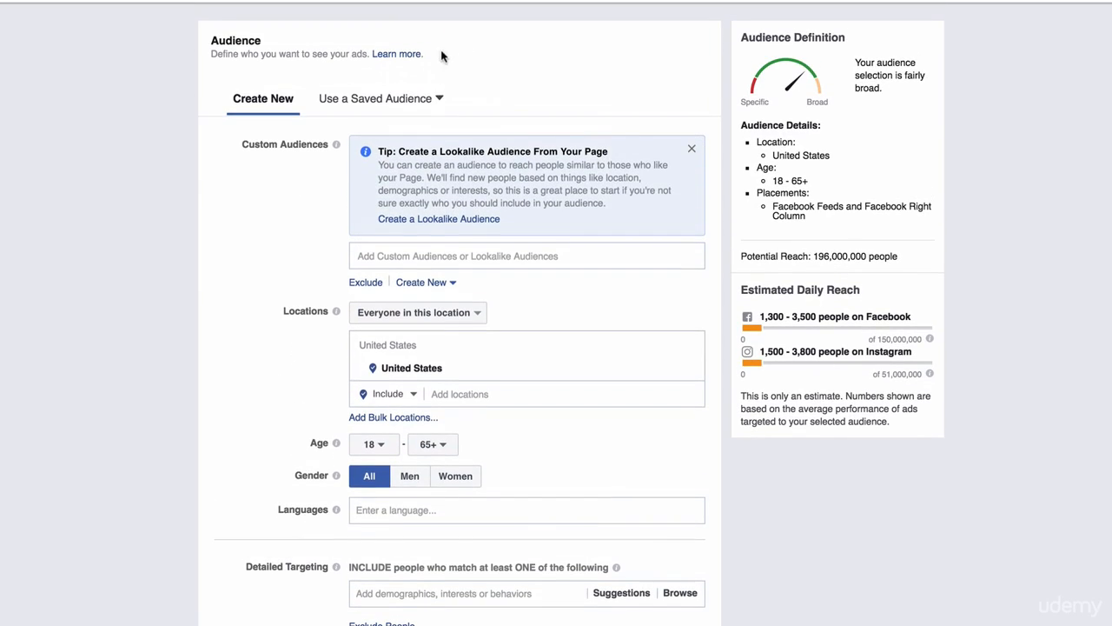
pyautogui.click(443, 99)
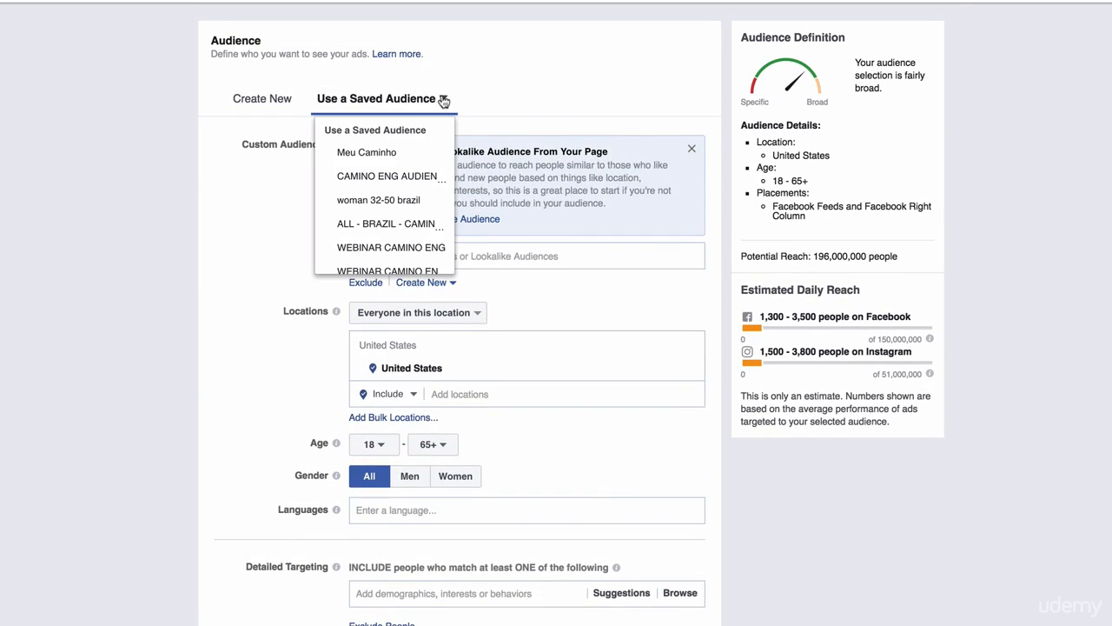
pyautogui.click(374, 176)
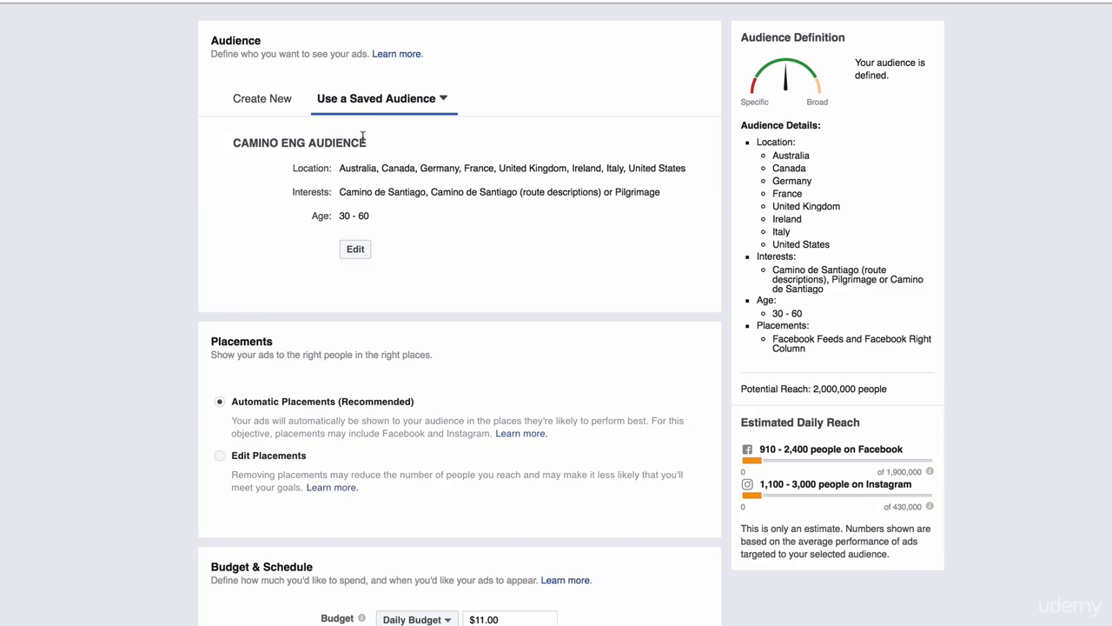
# Switch the ad set from automatic placements to Edit Placements and expand the Facebook platform's placements
pyautogui.scroll(-2, 377, 156)
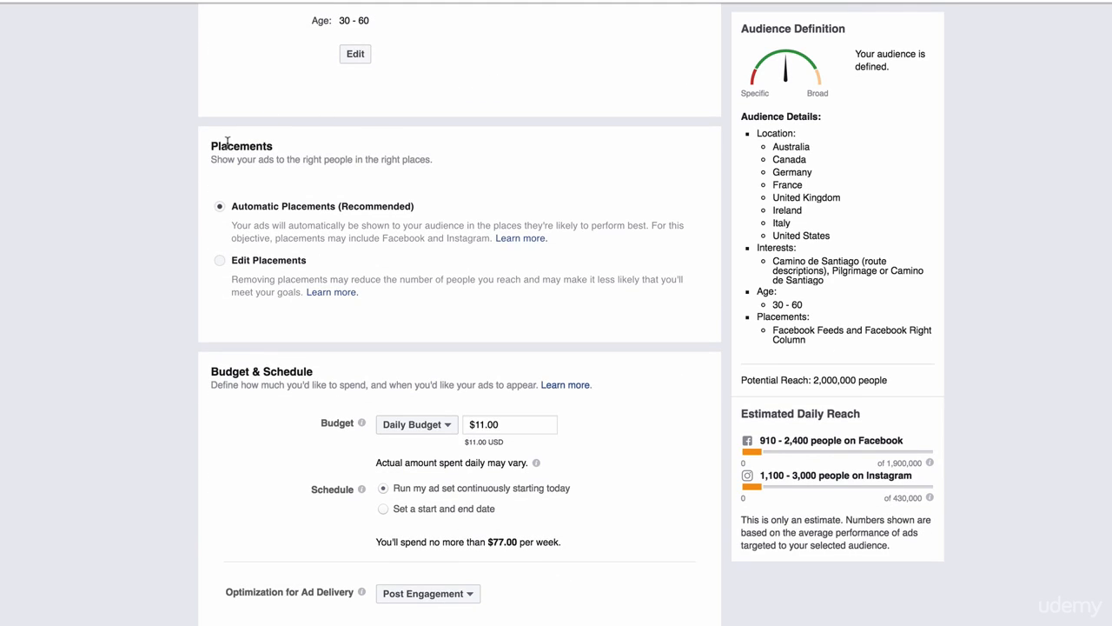
pyautogui.moveTo(212, 141); pyautogui.dragTo(320, 145)
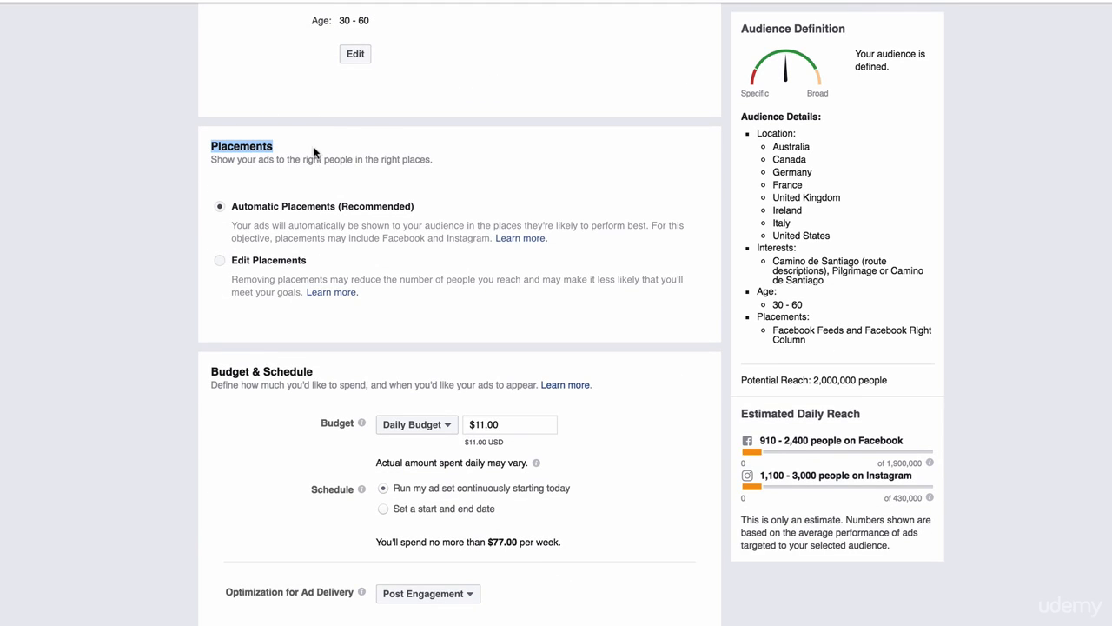
pyautogui.moveTo(238, 159); pyautogui.dragTo(443, 161)
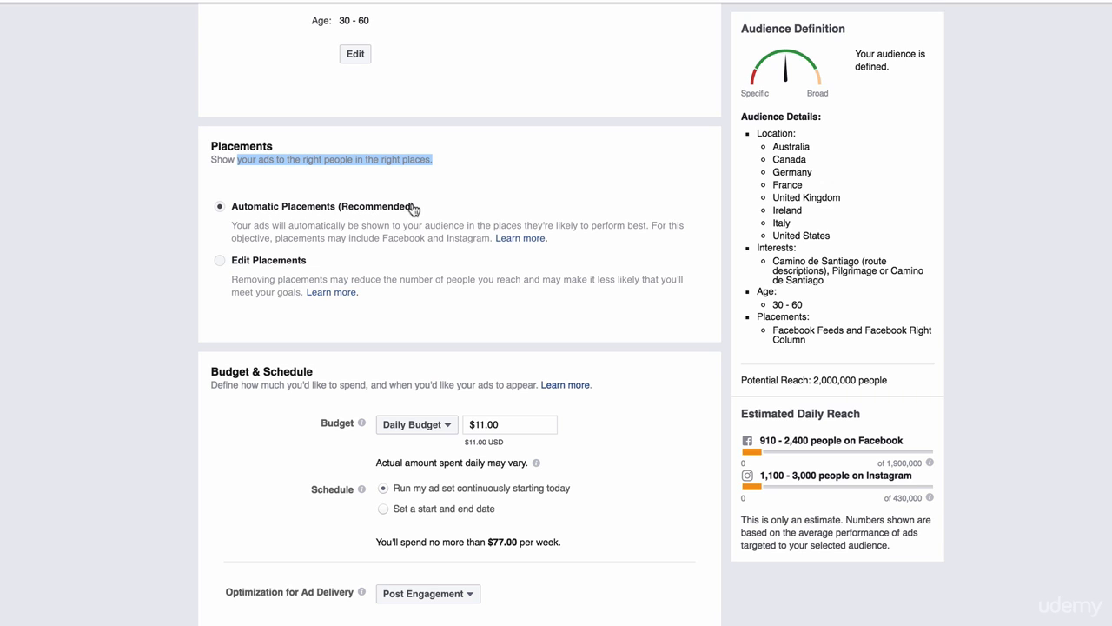
pyautogui.moveTo(452, 215); pyautogui.dragTo(241, 214)
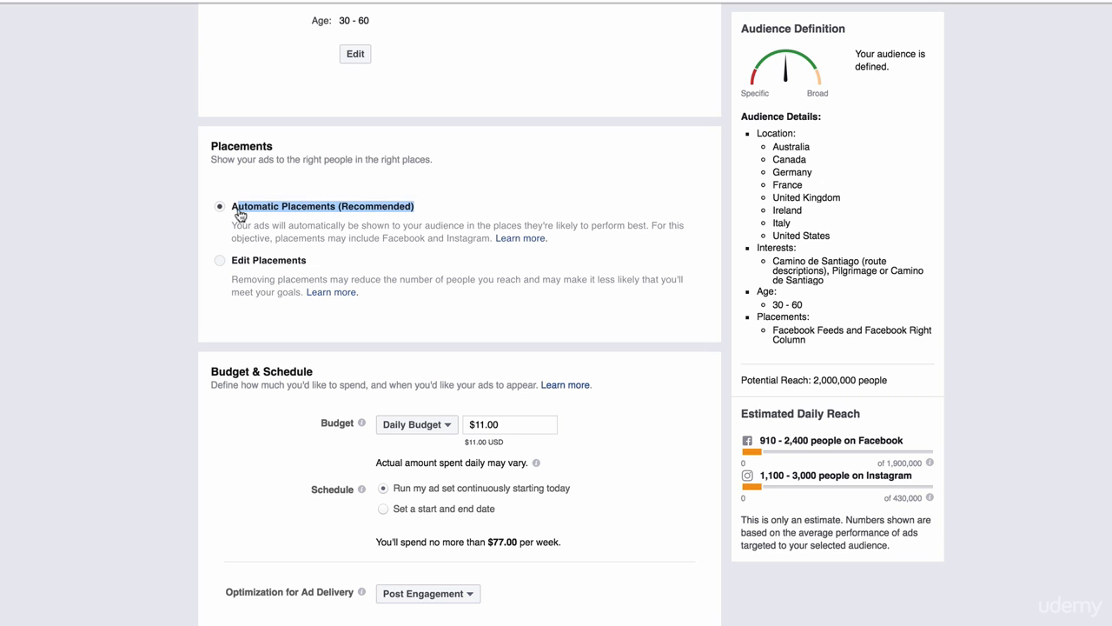
pyautogui.click(258, 262)
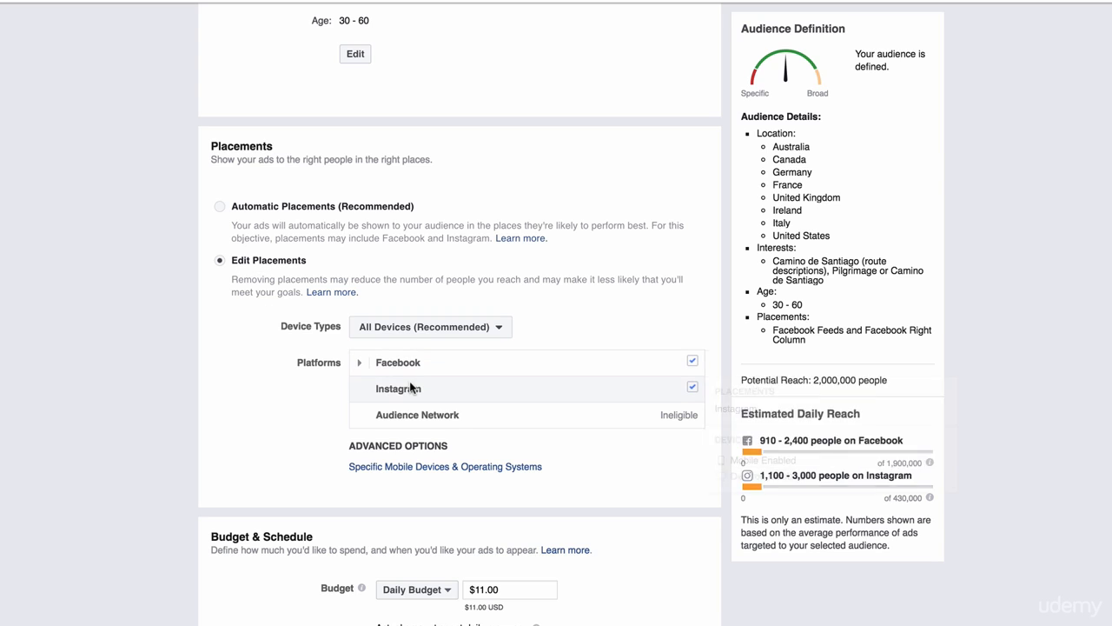
pyautogui.click(361, 363)
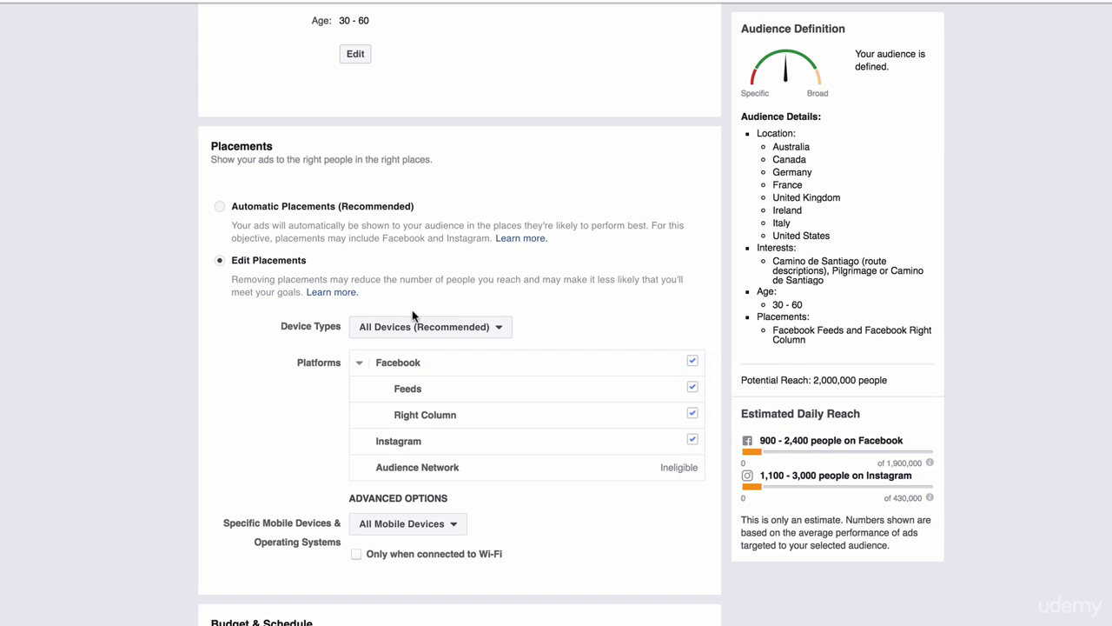
# Examine the device details of the Facebook Feeds, Right Column and Instagram placements and look over the budget settings
pyautogui.moveTo(402, 388)
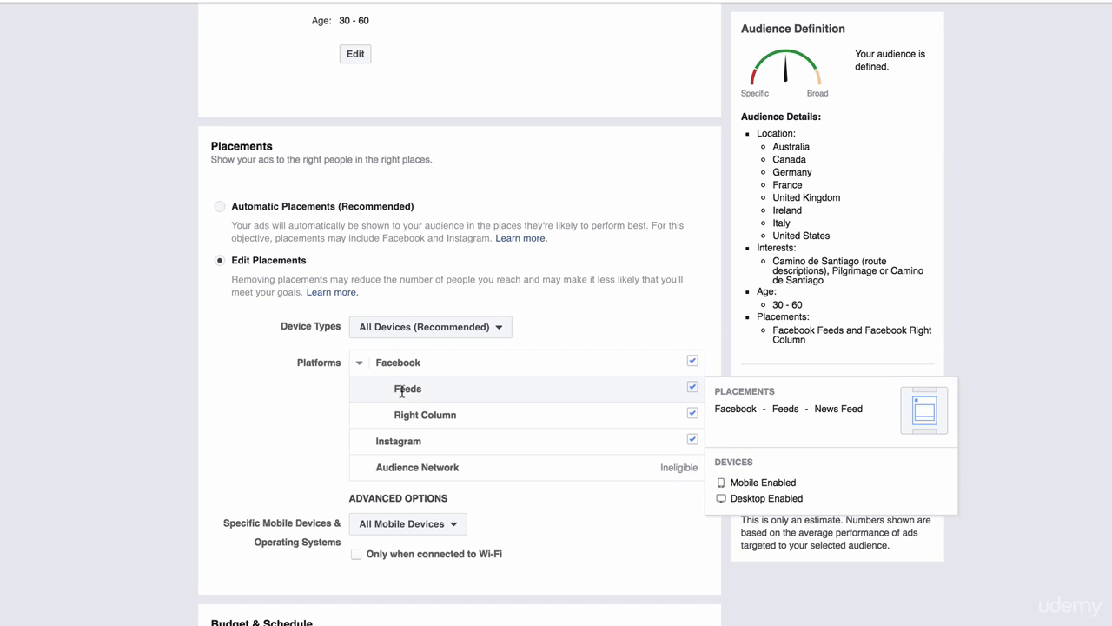
pyautogui.moveTo(395, 415)
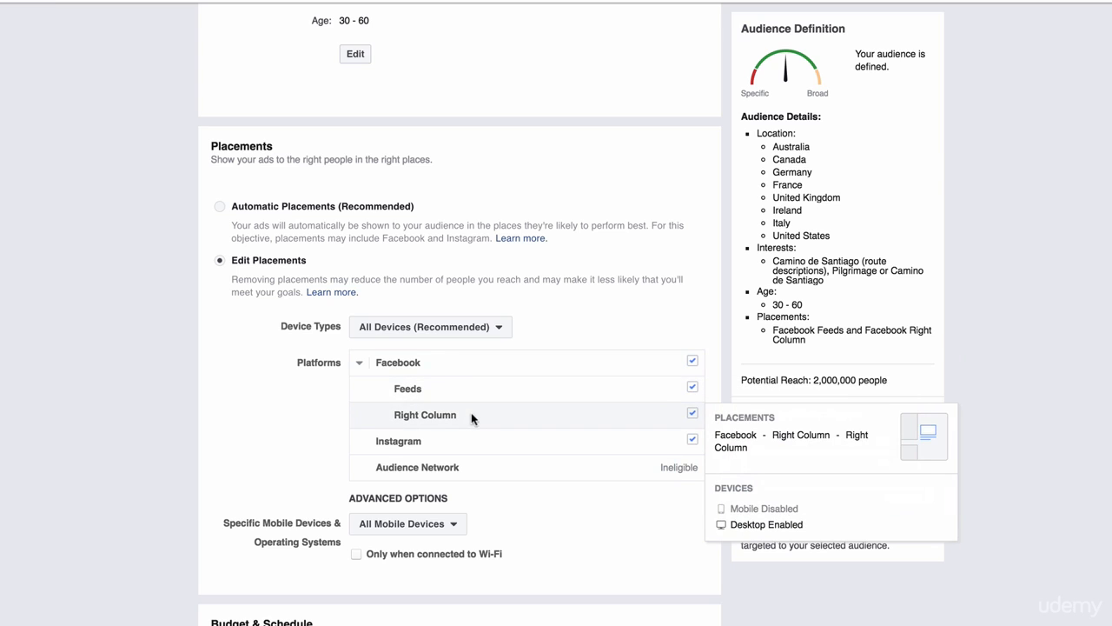
pyautogui.moveTo(692, 445)
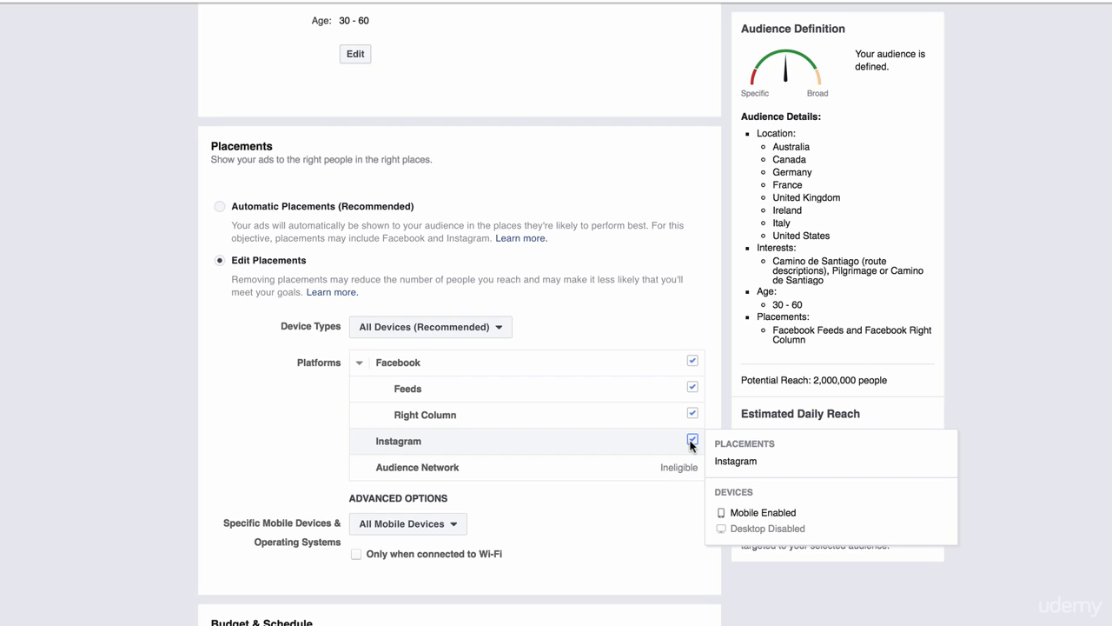
pyautogui.scroll(2, 551, 139)
pyautogui.scroll(-3, 471, 120)
pyautogui.scroll(-5, 391, 130)
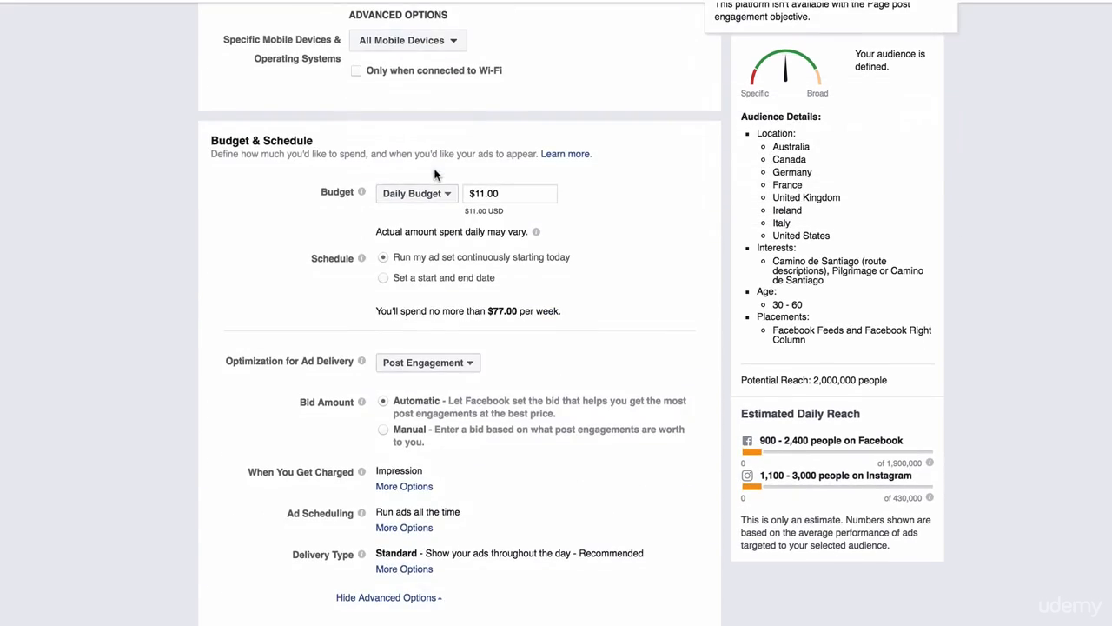
pyautogui.scroll(7, 435, 176)
pyautogui.scroll(-4, 436, 176)
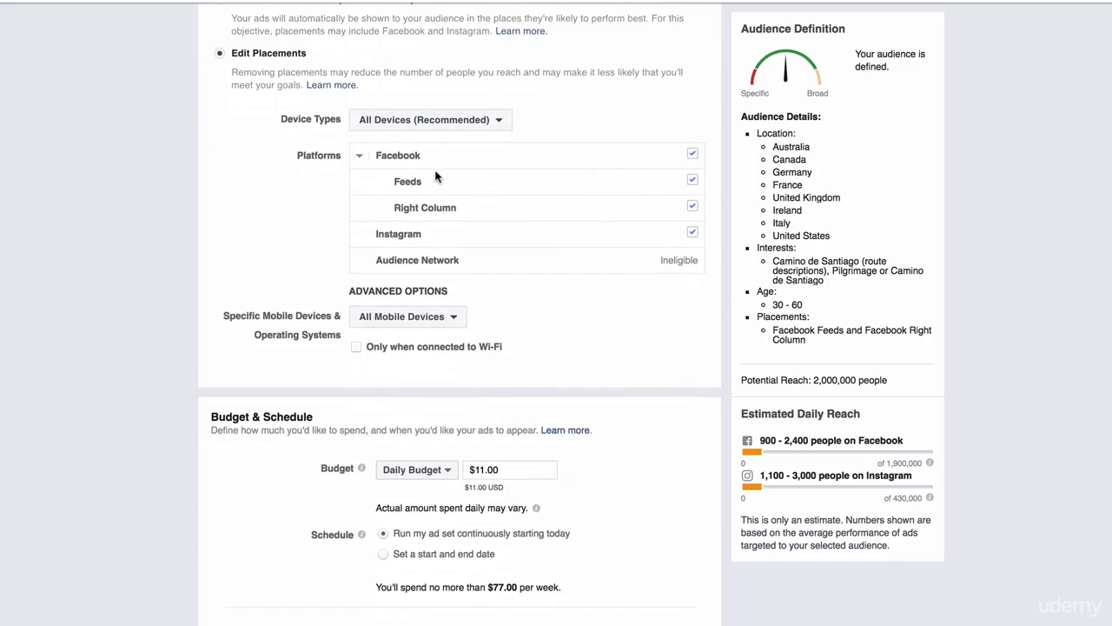
pyautogui.scroll(1, 436, 177)
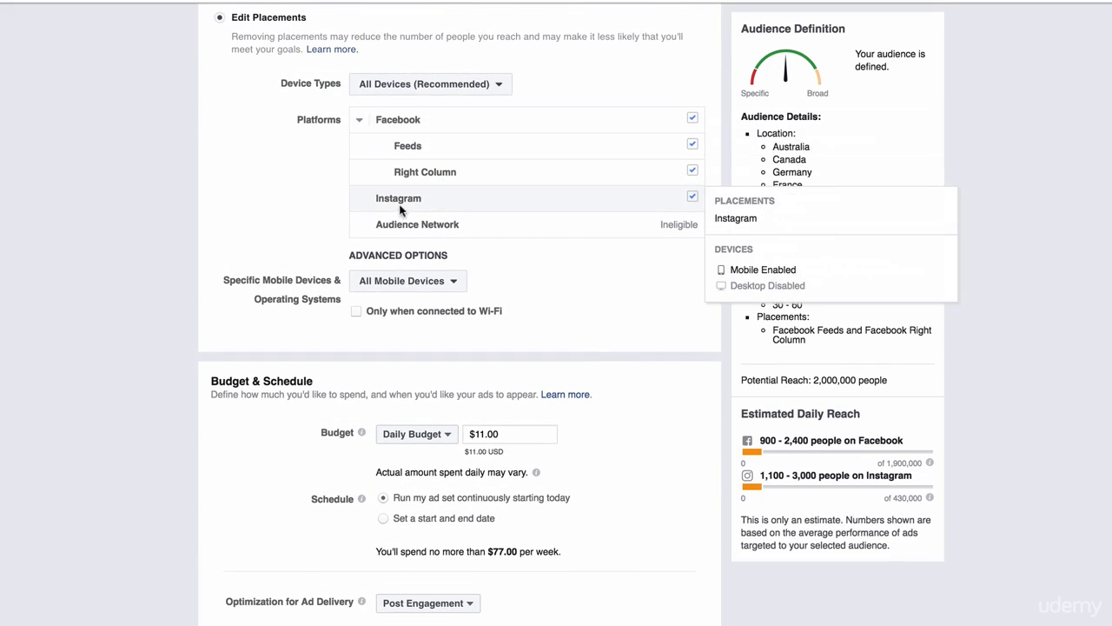
# Try excluding the Facebook platform and the Instagram platform in turn, re-enabling each one
pyautogui.click(690, 115)
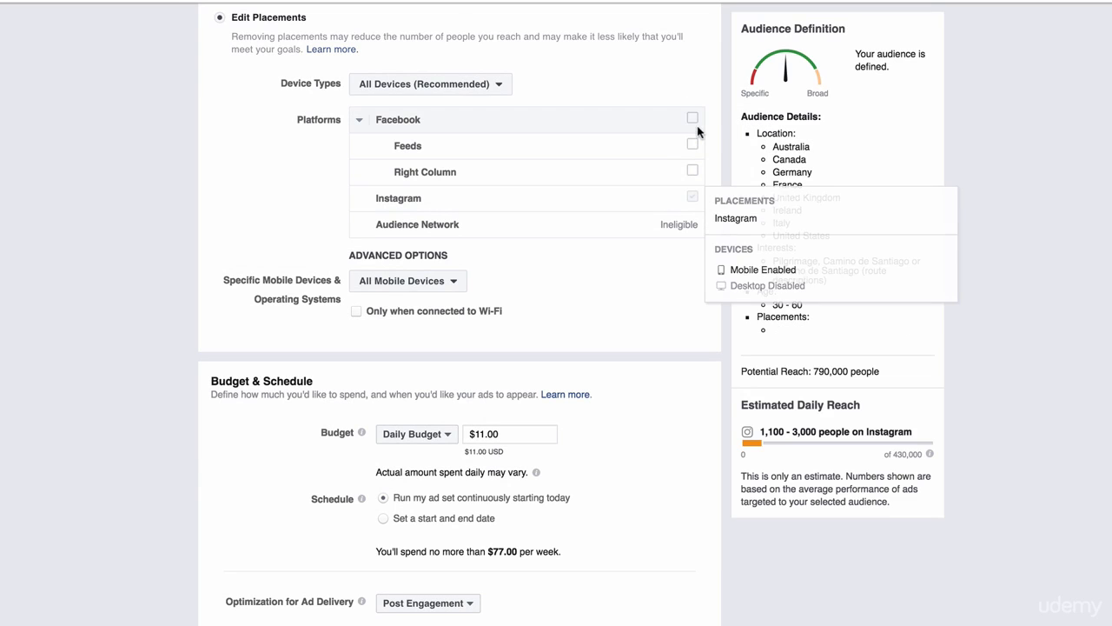
pyautogui.click(692, 118)
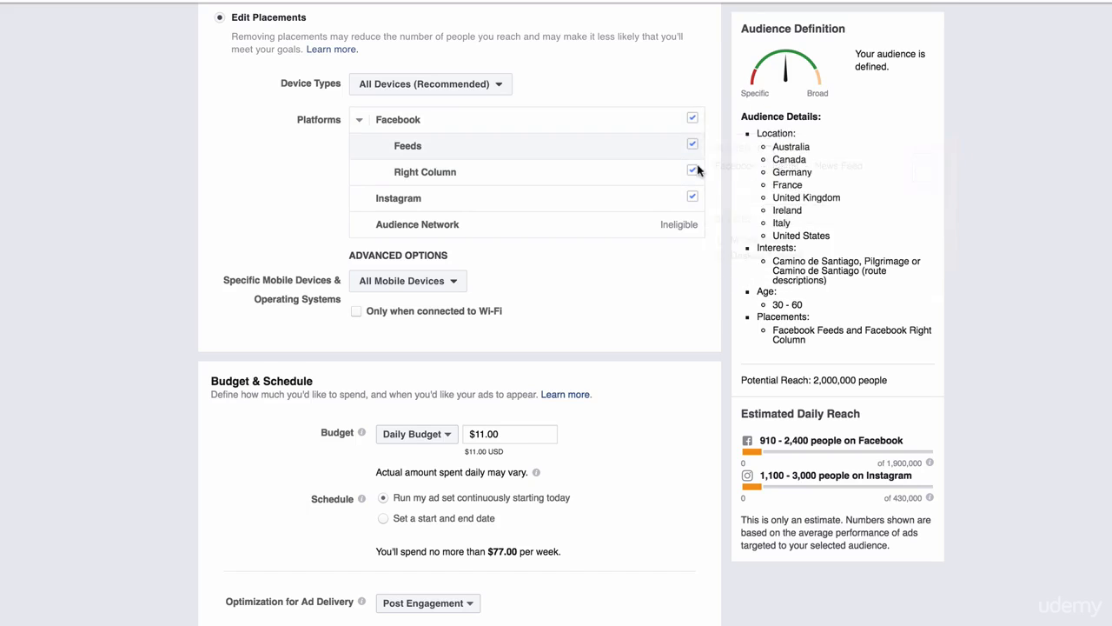
pyautogui.scroll(5, 643, 121)
pyautogui.scroll(-5, 401, 87)
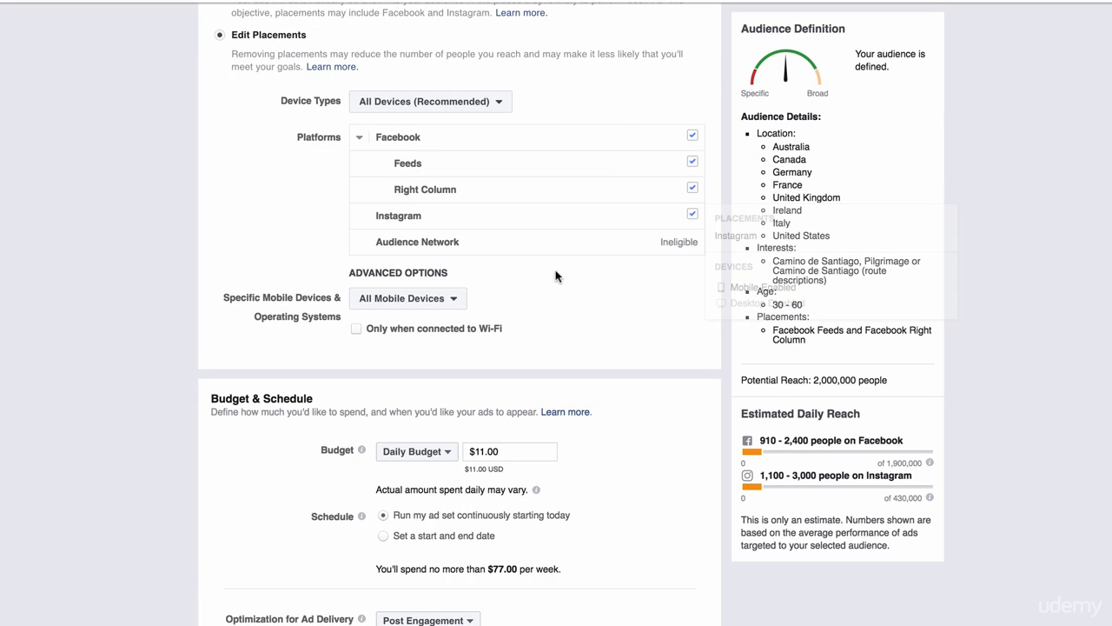
pyautogui.moveTo(492, 221)
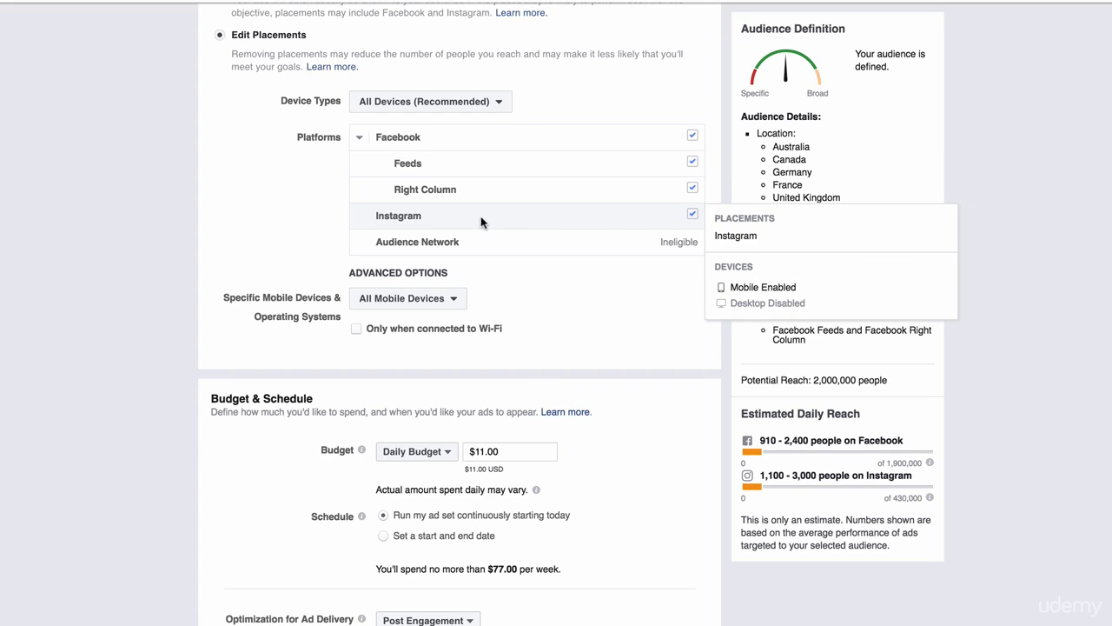
pyautogui.click(692, 214)
pyautogui.click(692, 214)
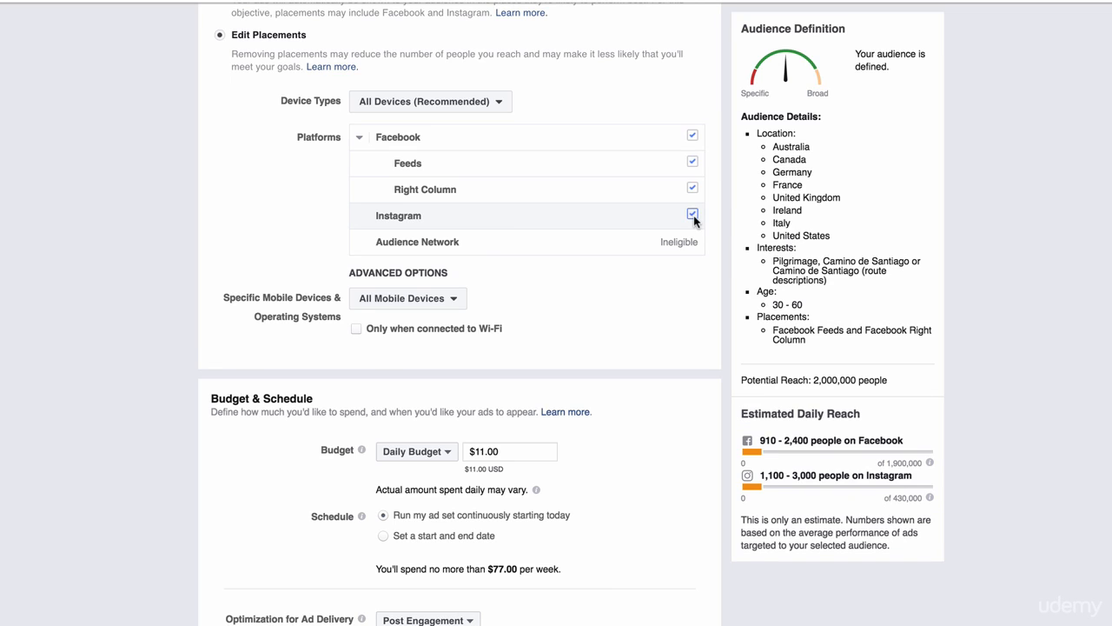
# Keep the Budget & Schedule settings as they are and continue to the ad's Page & Post setup
pyautogui.scroll(-5, 611, 249)
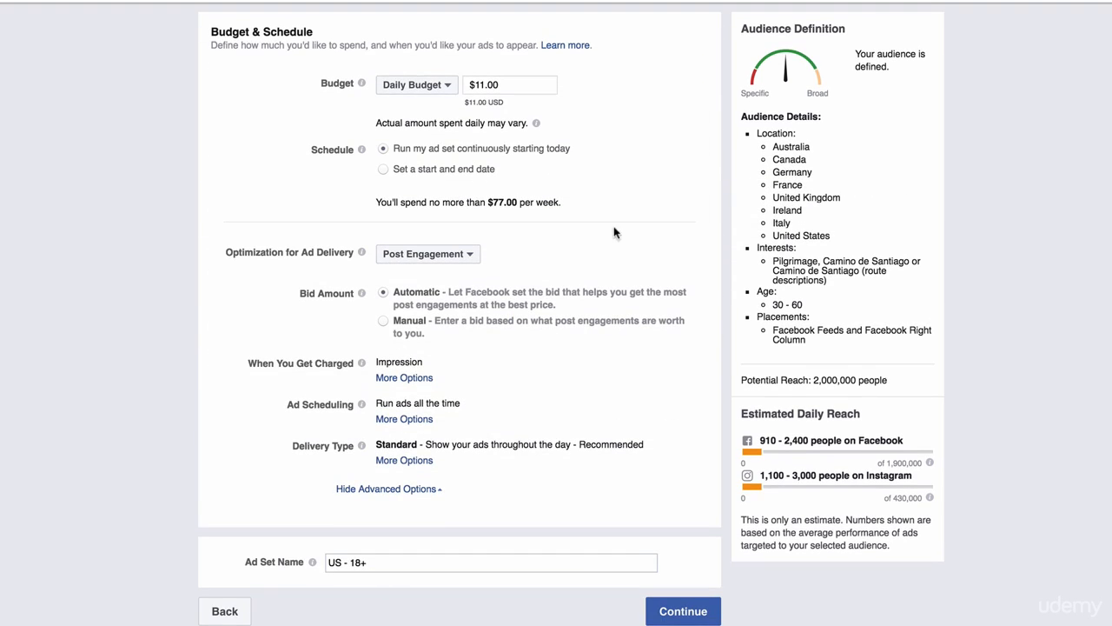
pyautogui.moveTo(205, 35); pyautogui.dragTo(347, 30)
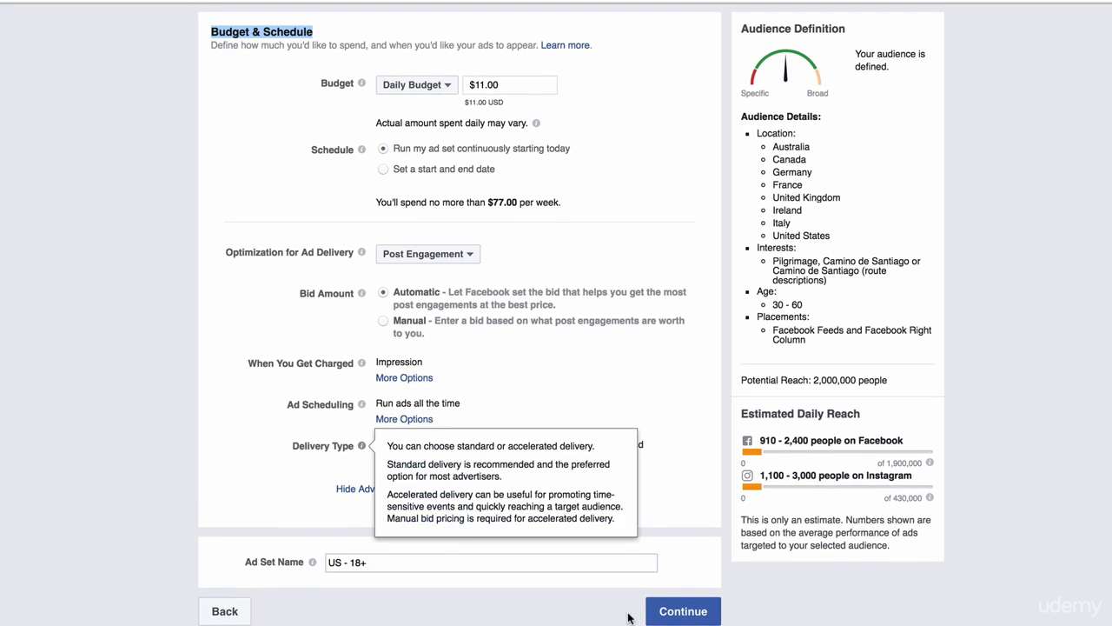
pyautogui.click(676, 610)
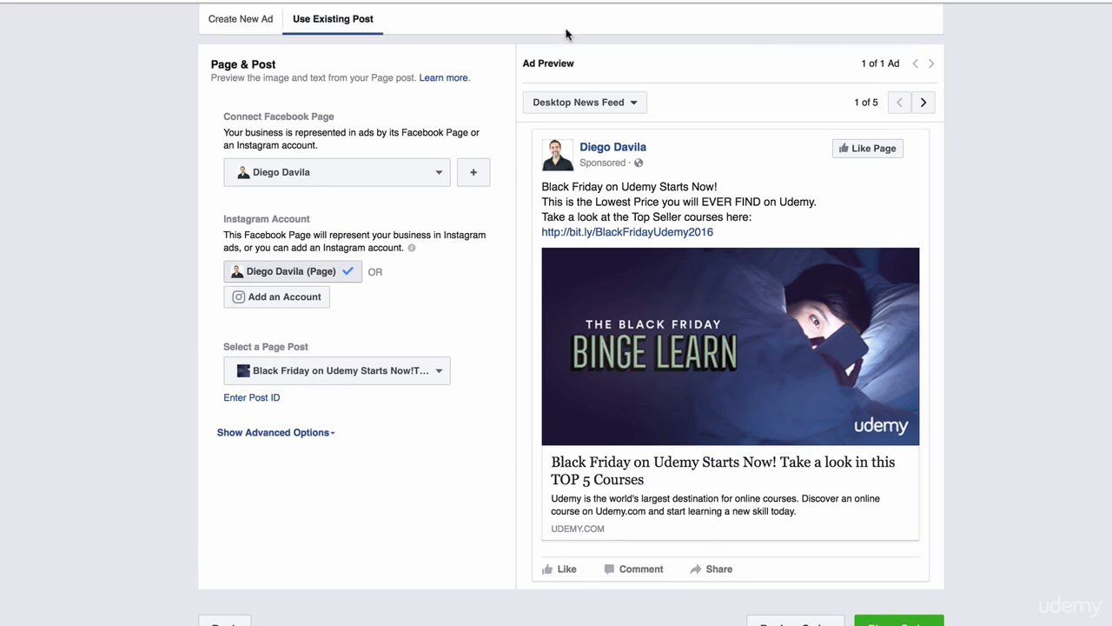
# Preview the ad as an Instagram Feed ad and review the Instagram Account setting and the order options
pyautogui.click(638, 105)
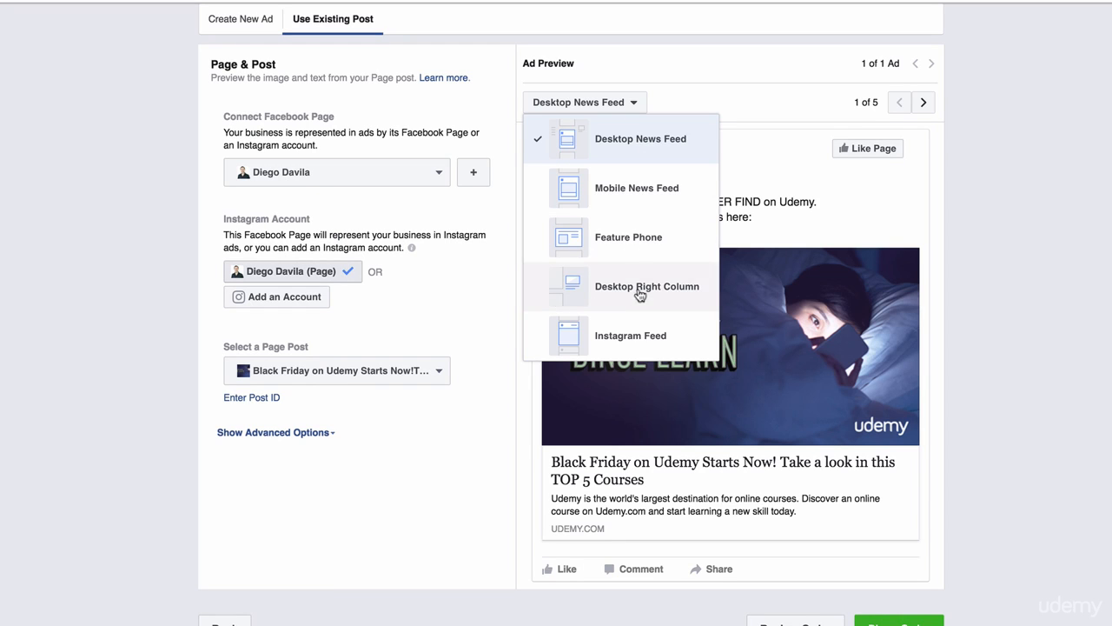
pyautogui.click(637, 339)
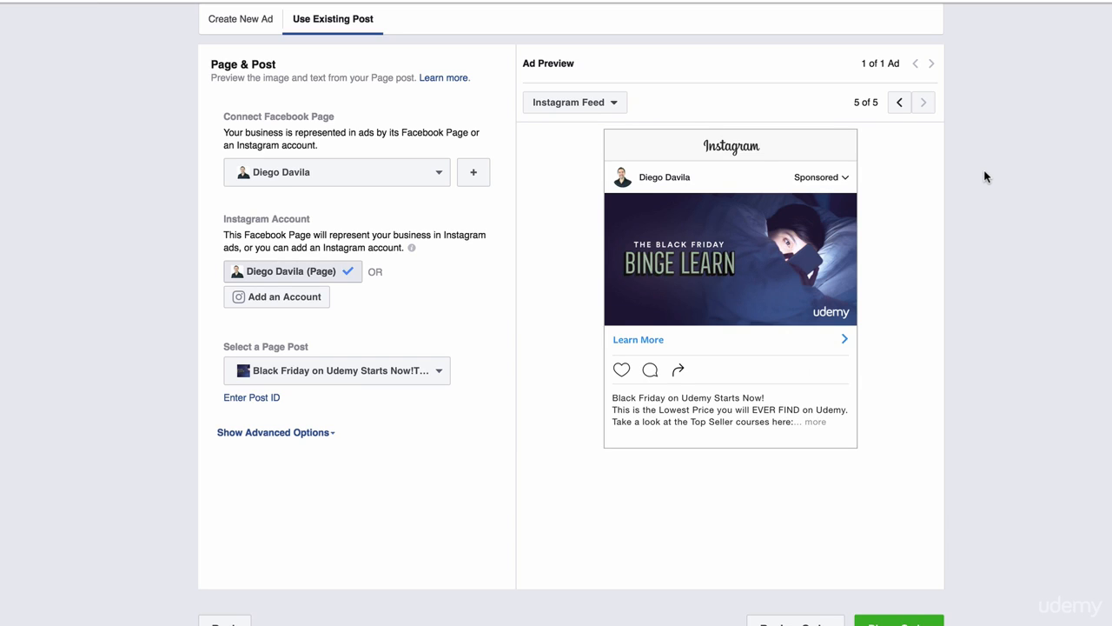
pyautogui.moveTo(224, 219); pyautogui.dragTo(328, 217)
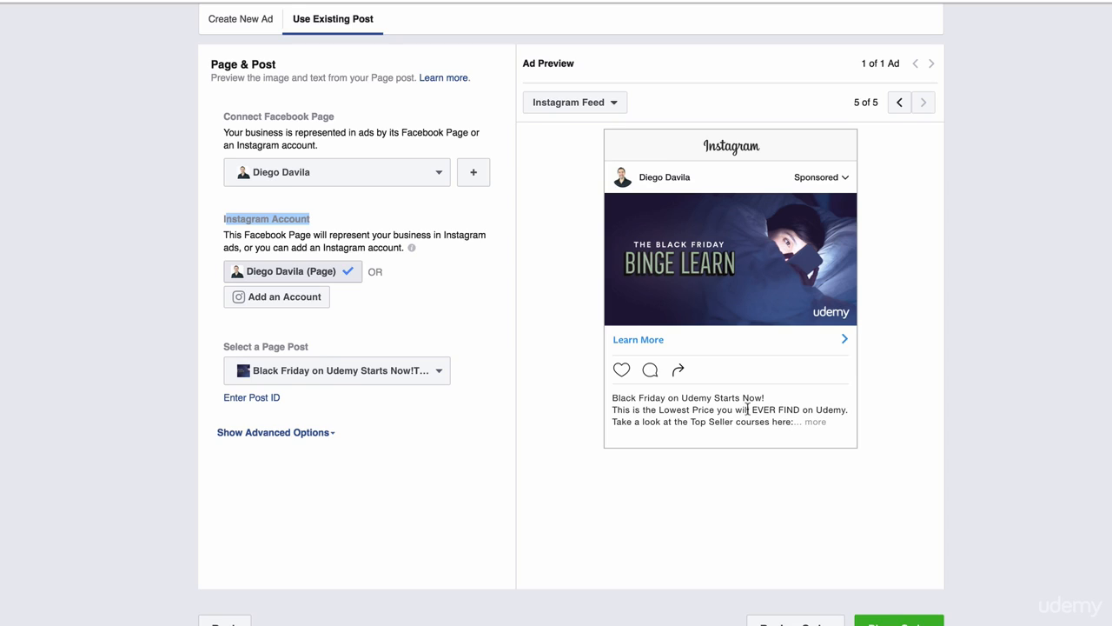
pyautogui.scroll(-2, 782, 434)
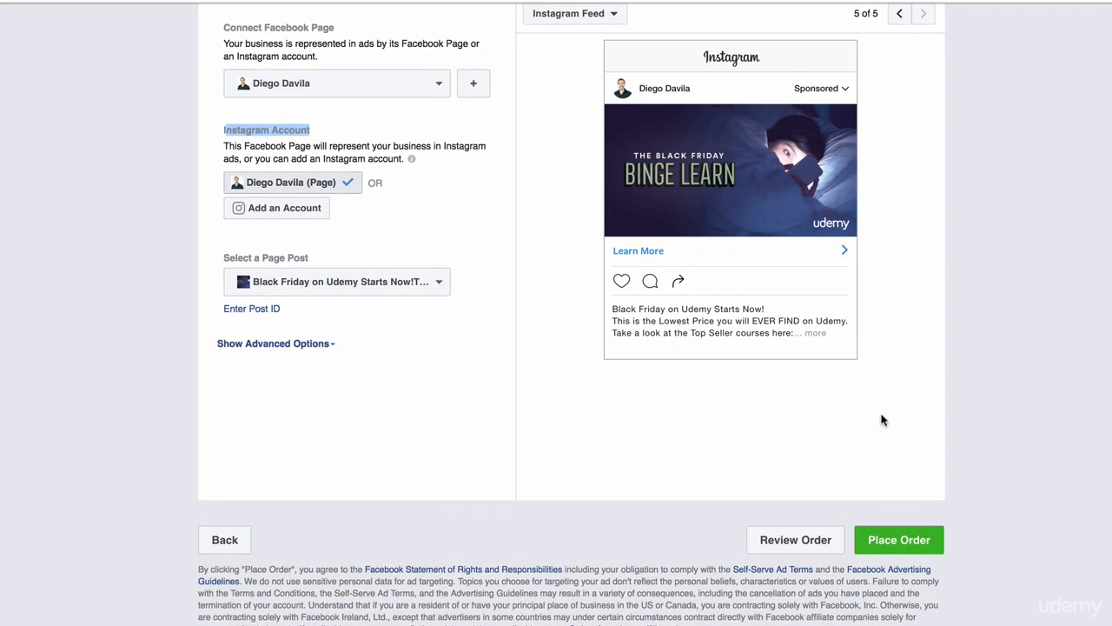
pyautogui.scroll(2, 639, 371)
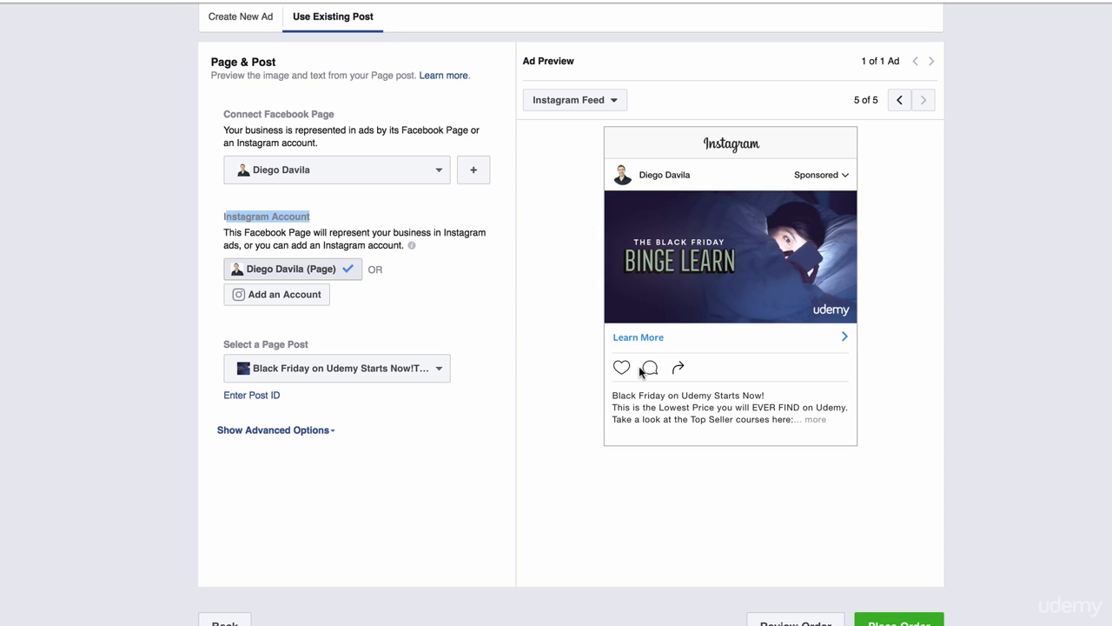
# Return to the ad set settings and review the Instagram platform under Edit Placements
pyautogui.click(224, 621)
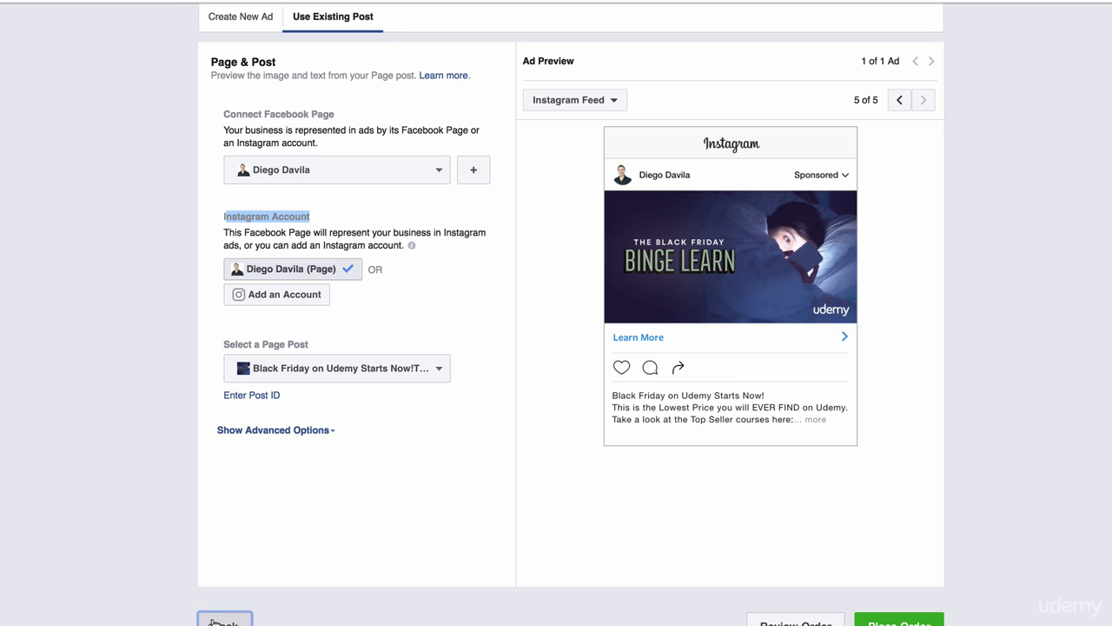
pyautogui.scroll(-5, 357, 285)
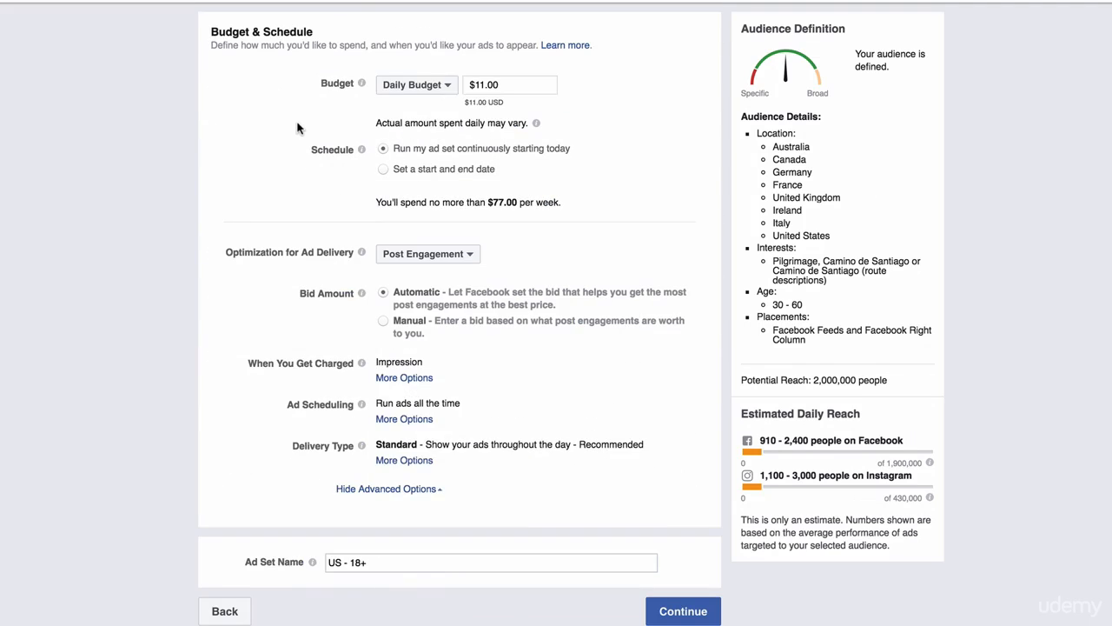
pyautogui.scroll(5, 392, 154)
pyautogui.click(271, 380)
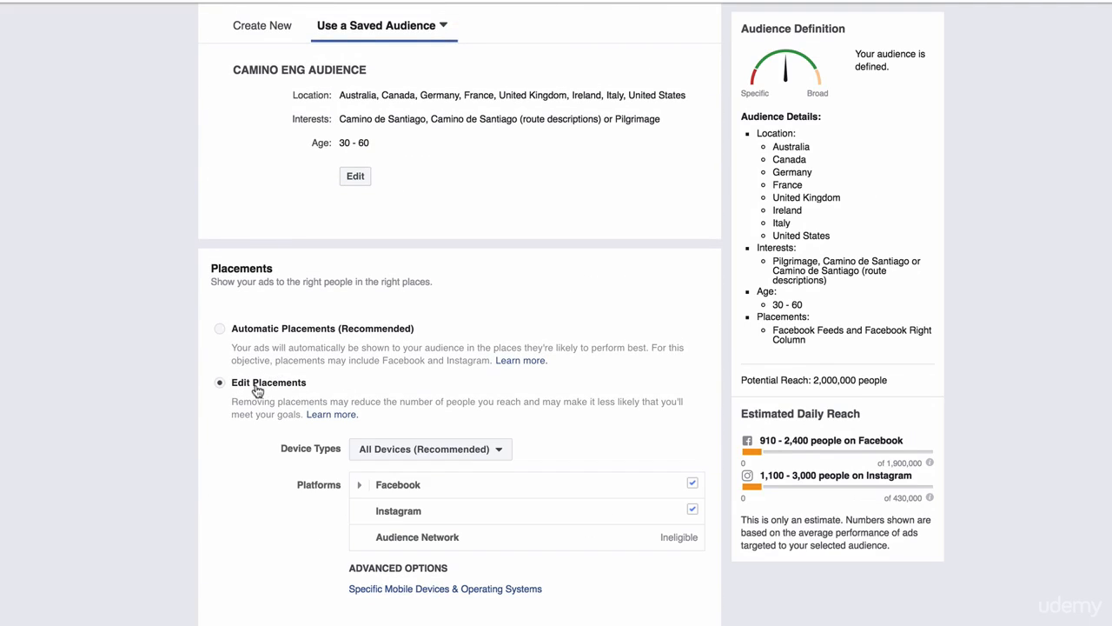
pyautogui.scroll(-2, 576, 449)
pyautogui.moveTo(693, 390)
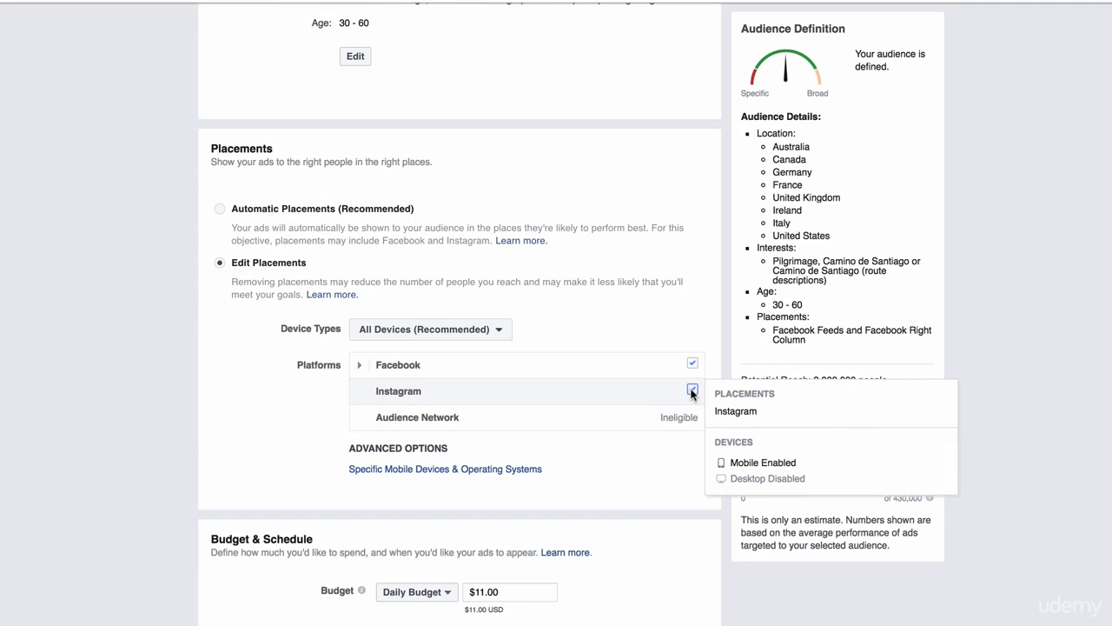